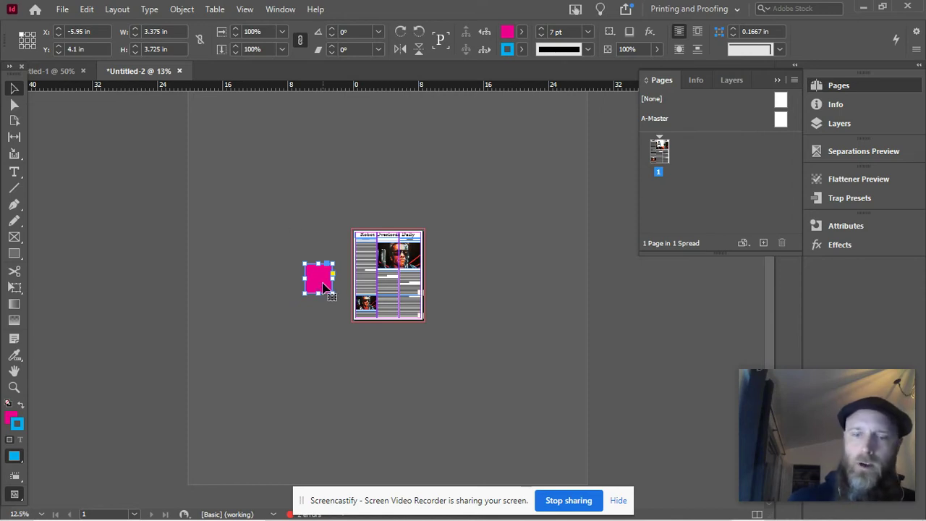
Delete the pink square, zoom to 100% on the Robot Overlords Daily masthead, and select its frame.
key(Delete)
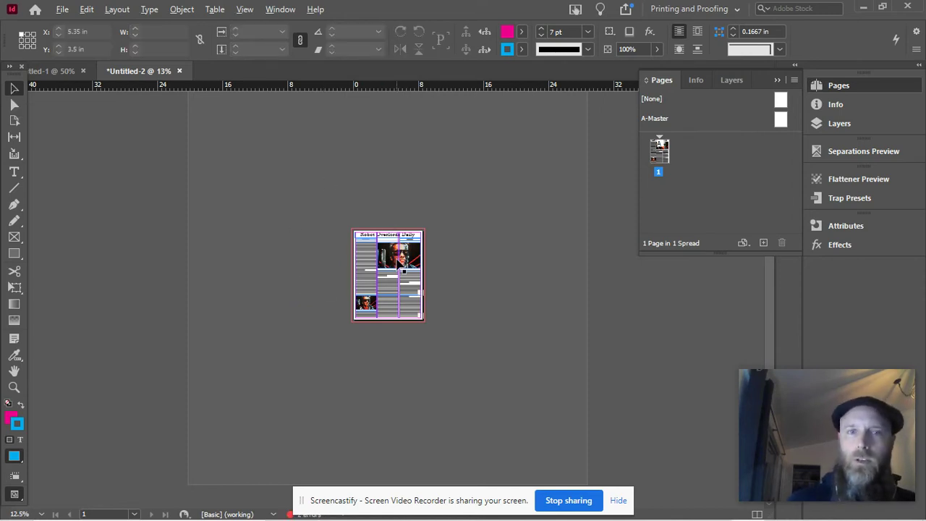
key(ctrl+5)
scroll(474, 286, up, 1)
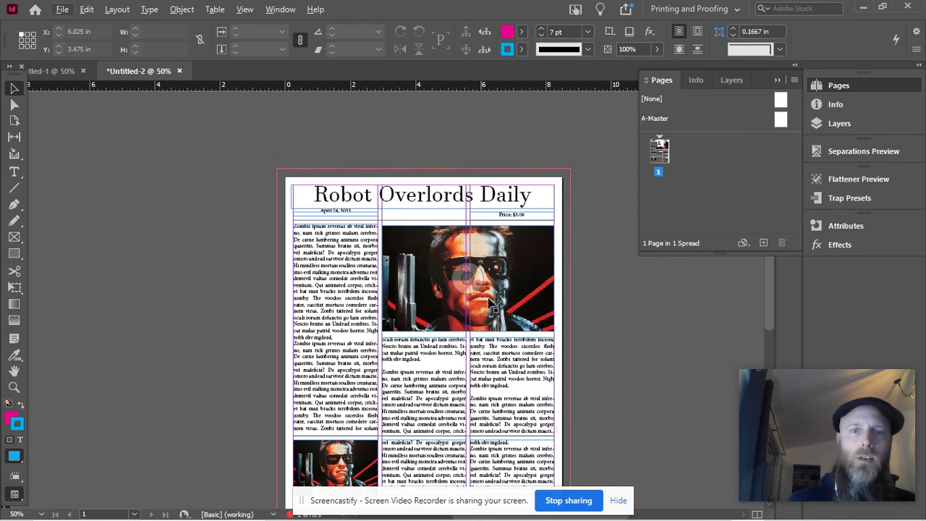
scroll(614, 304, right, 3)
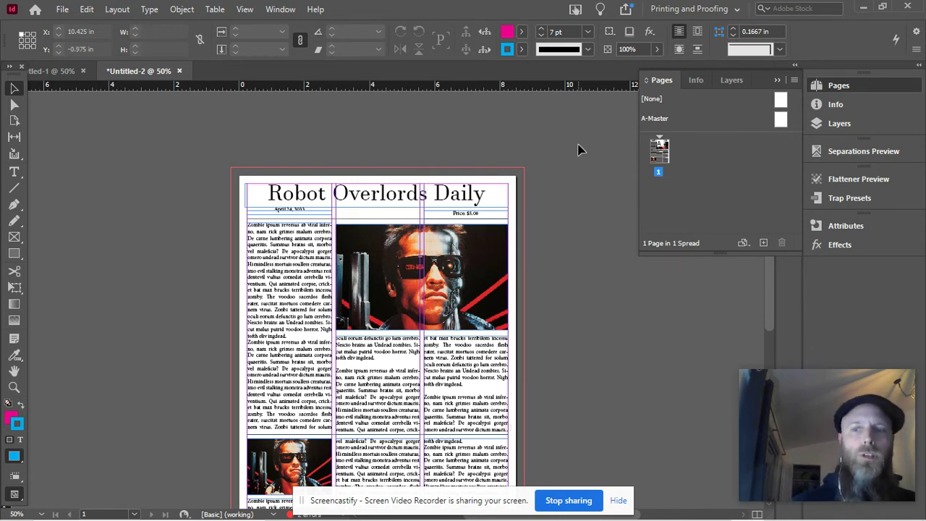
scroll(393, 202, up, 1)
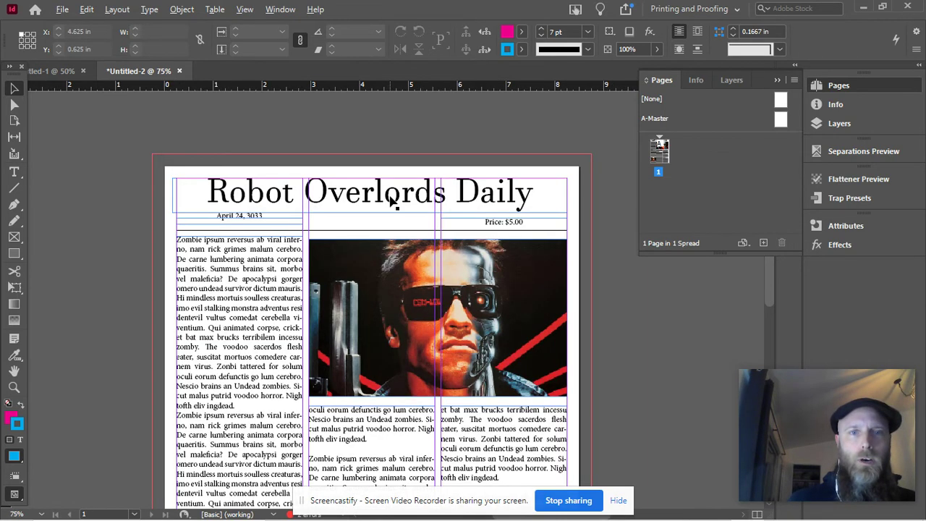
scroll(393, 202, up, 1)
click(333, 193)
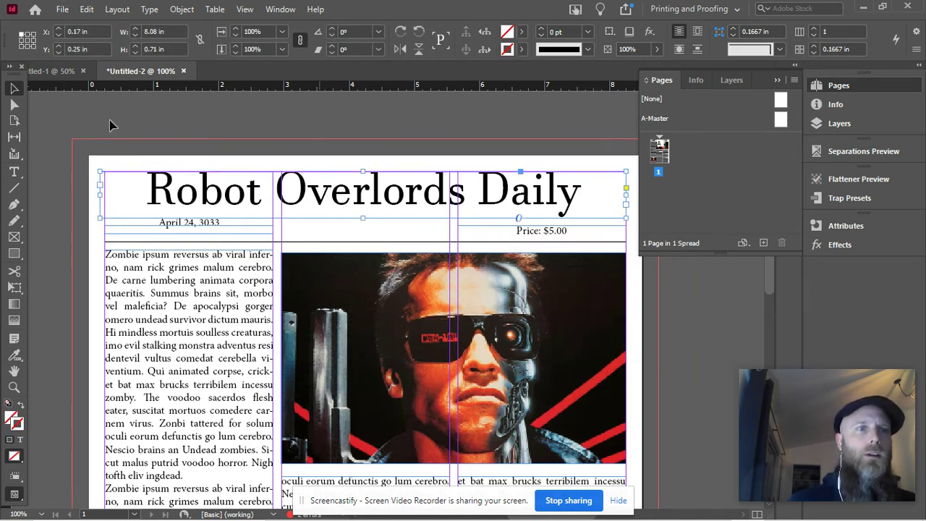
Switch to the Type tool so the masthead's Javanese Text 50 pt settings show.
click(14, 171)
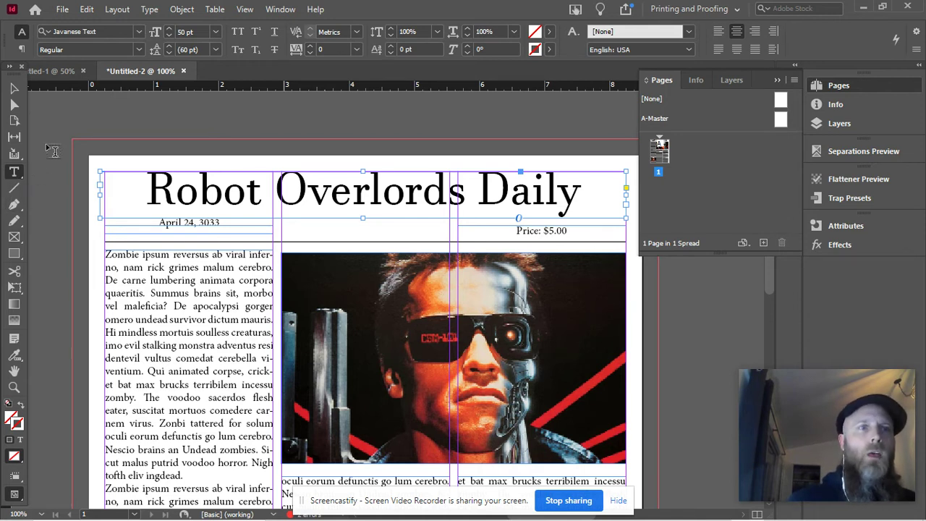
click(139, 32)
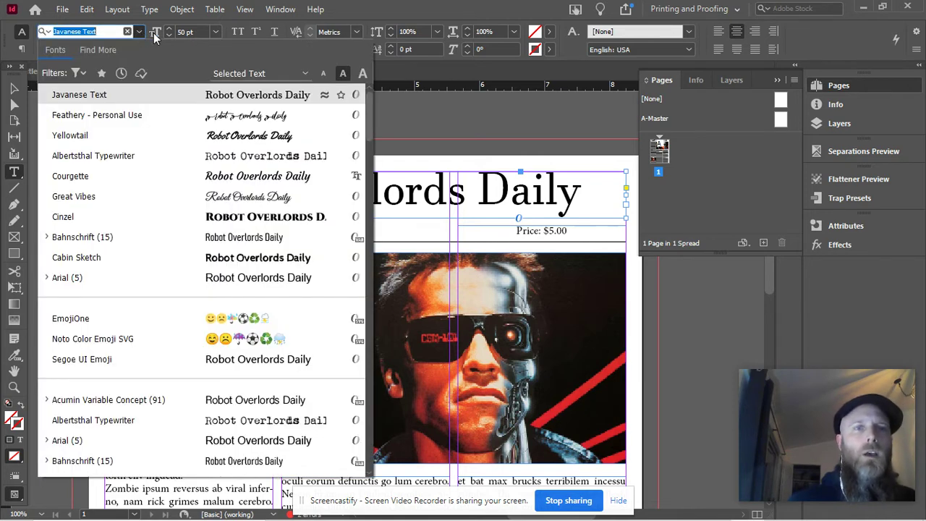
scroll(231, 242, down, 5)
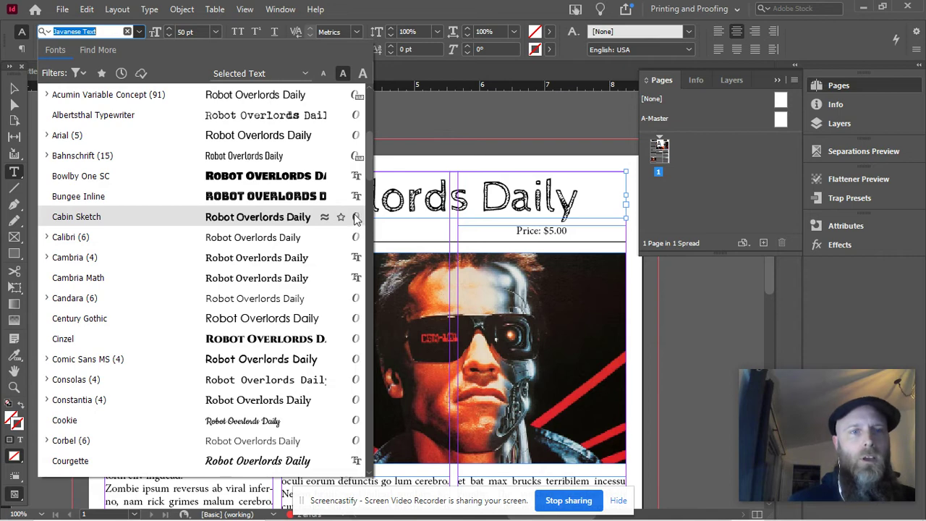
scroll(228, 221, up, 4)
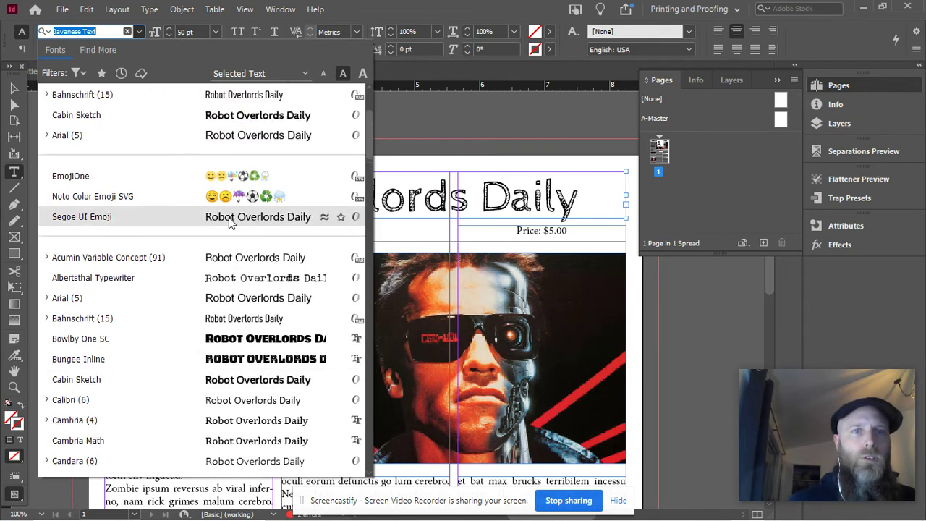
scroll(229, 220, up, 1)
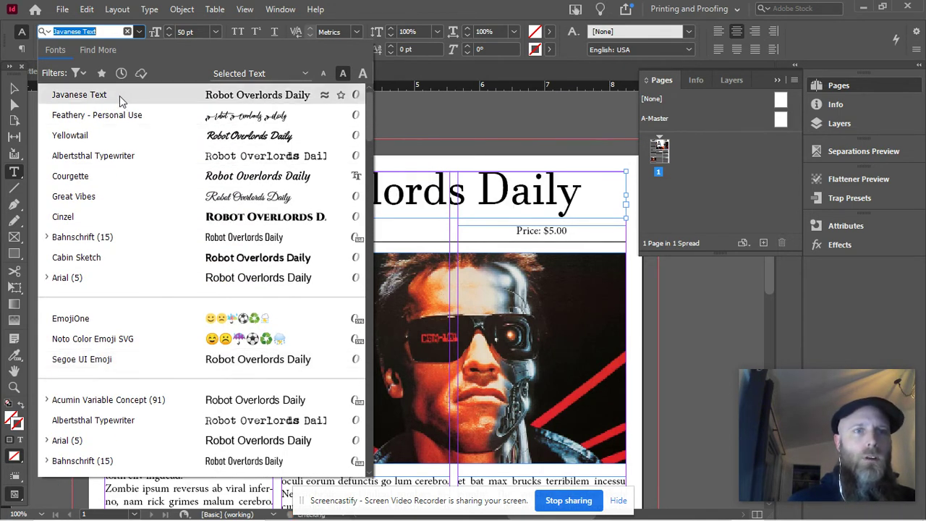
click(120, 96)
click(13, 88)
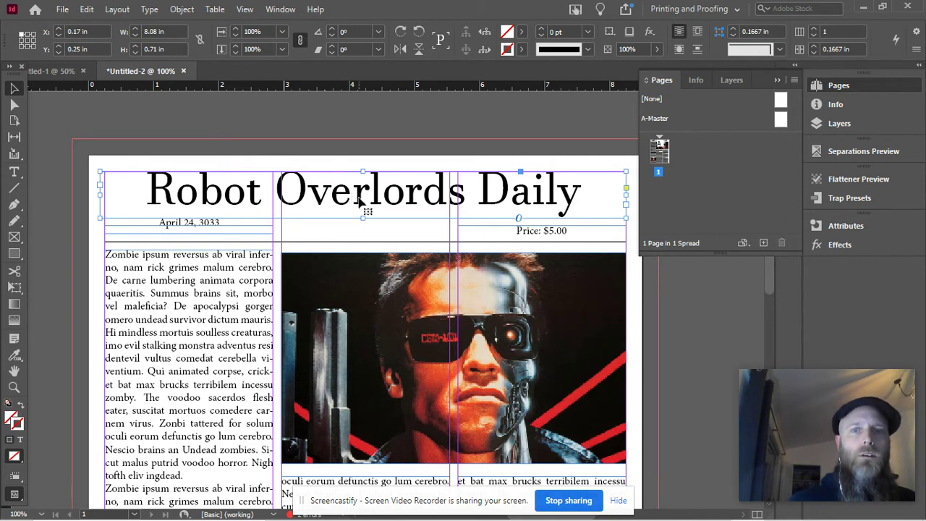
click(277, 142)
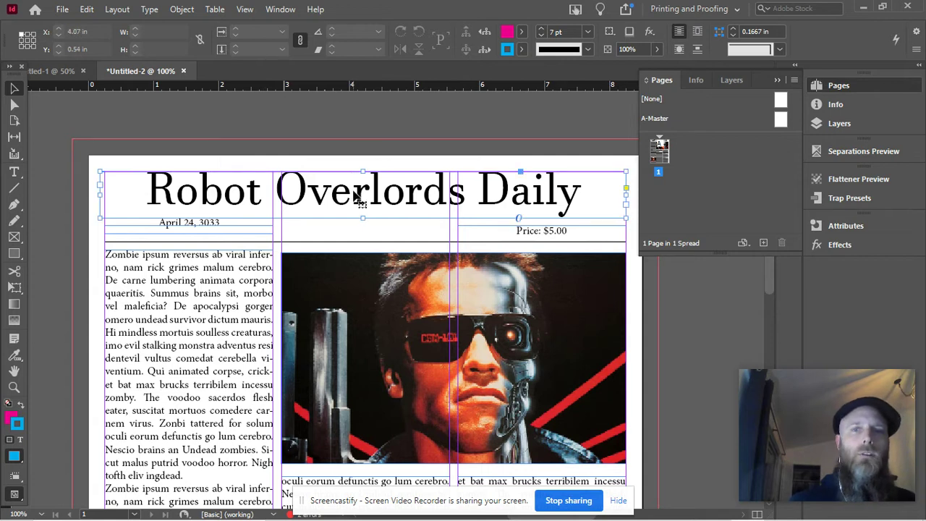
click(518, 206)
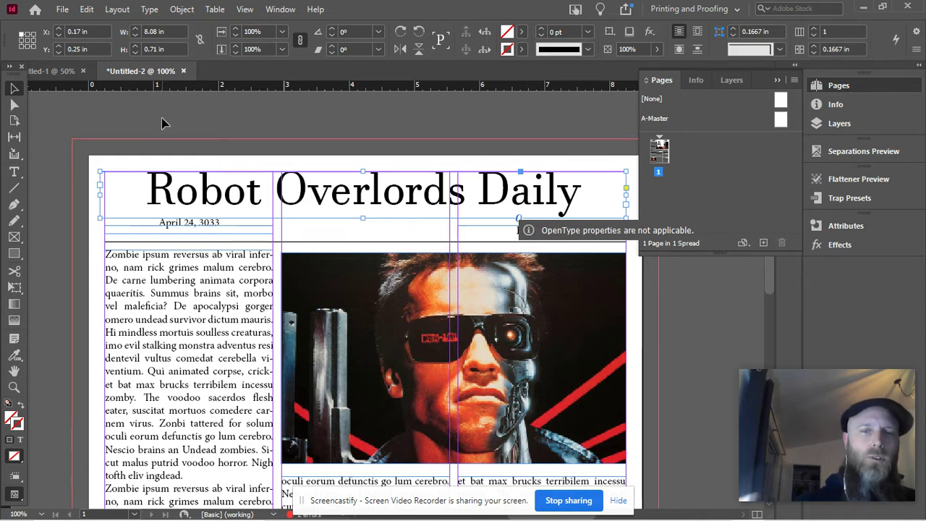
click(15, 173)
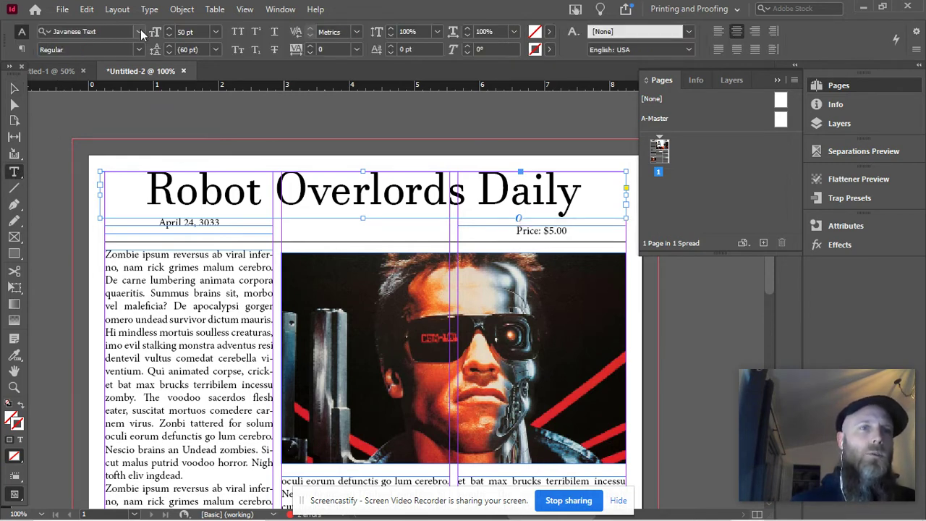
Change the masthead's font family to Feathery - Personal Use.
click(128, 31)
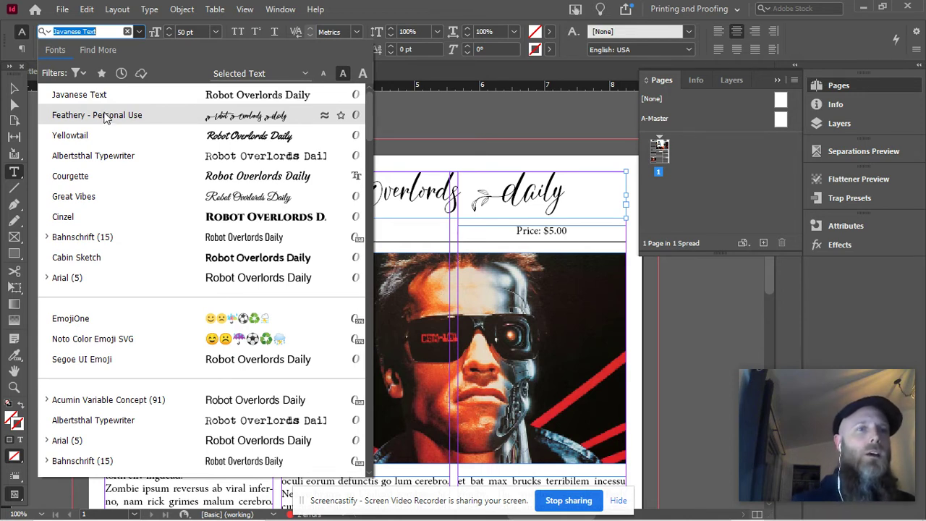
click(103, 116)
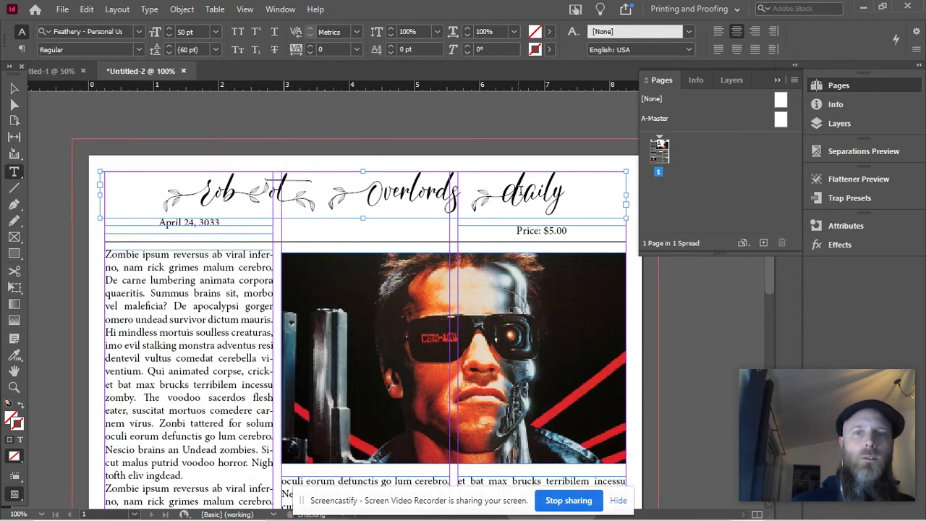
Toggle stylistic Set 1 off on the masthead and deepen its frame to about 1.51 in.
click(16, 87)
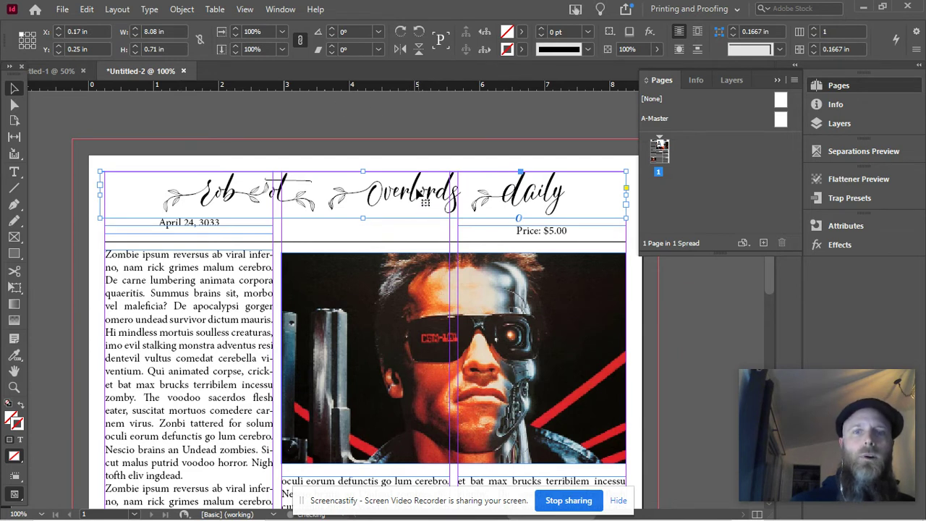
click(518, 218)
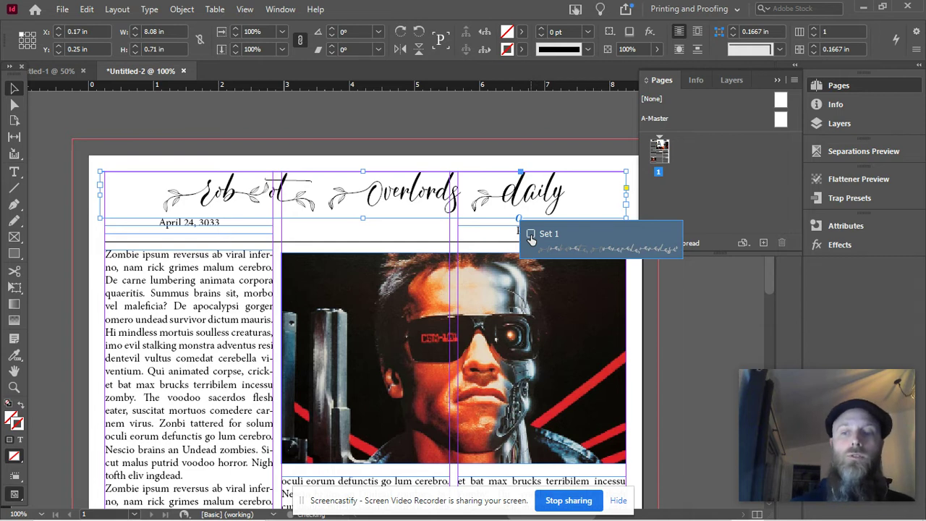
click(530, 235)
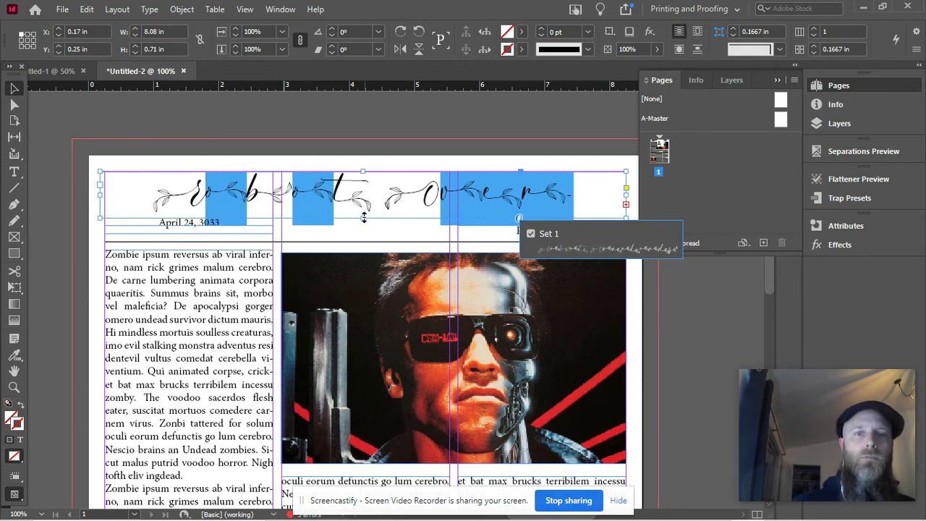
drag(362, 218, 360, 270)
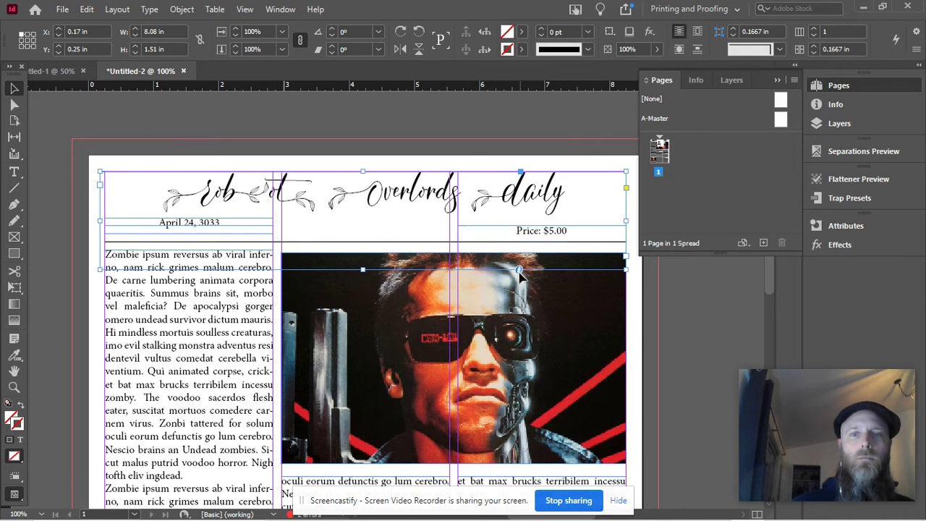
Apply the Set 1 swash alternates to the masthead.
mouse_move(519, 272)
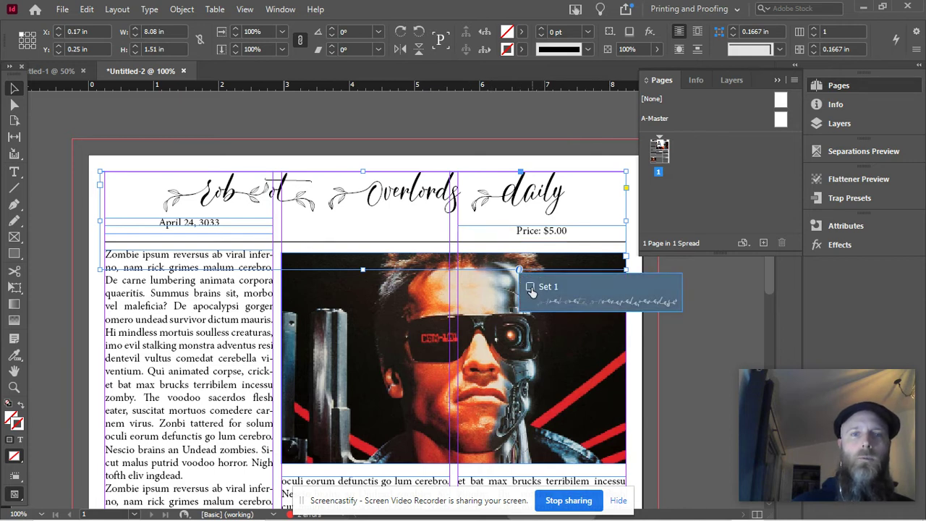
click(530, 288)
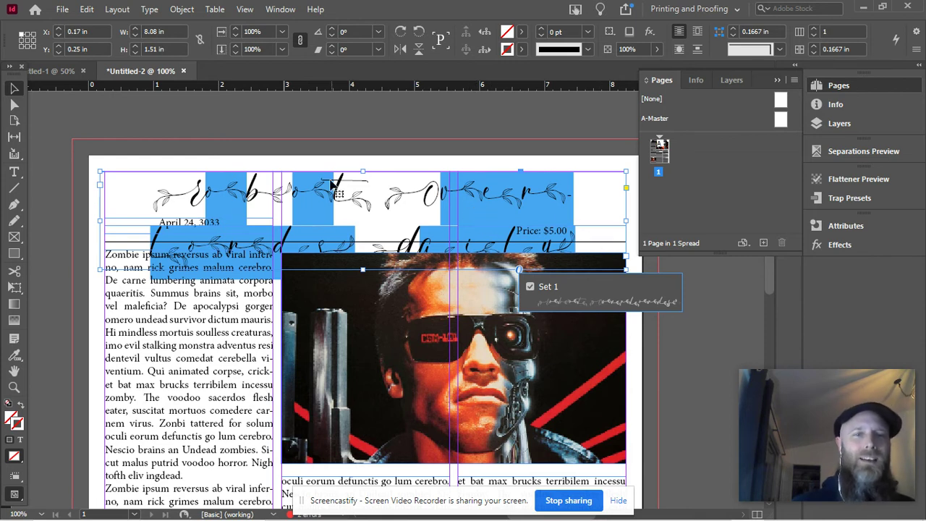
scroll(302, 215, up, 3)
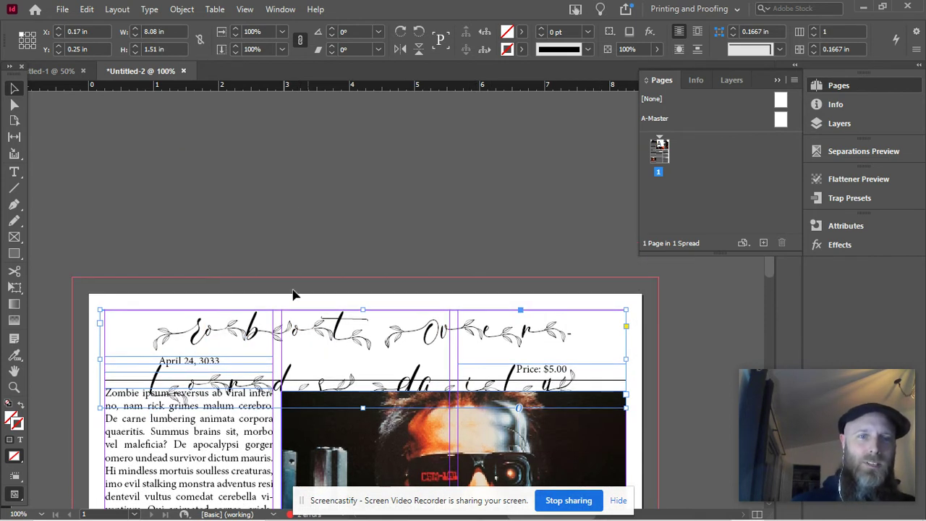
Move the masthead frame up onto the pasteboard, previewing Set 1 without applying it.
drag(209, 325, 210, 190)
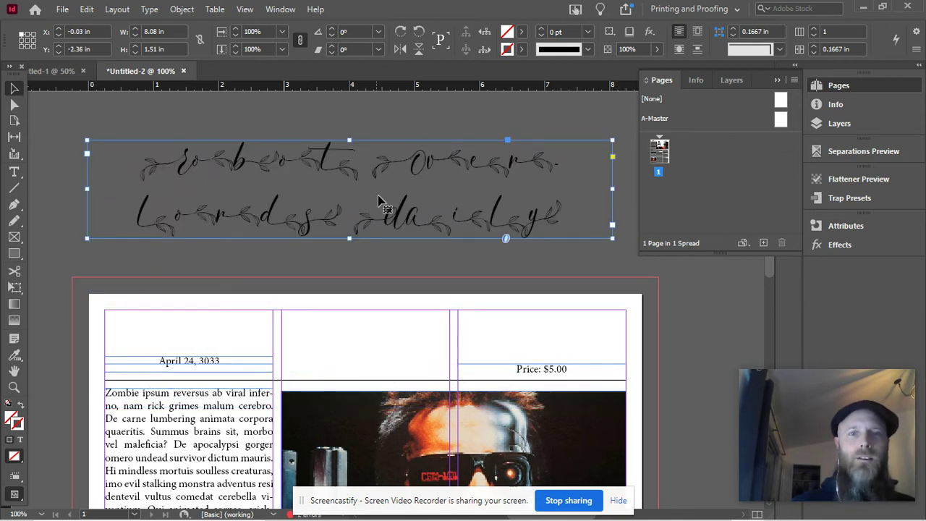
click(506, 239)
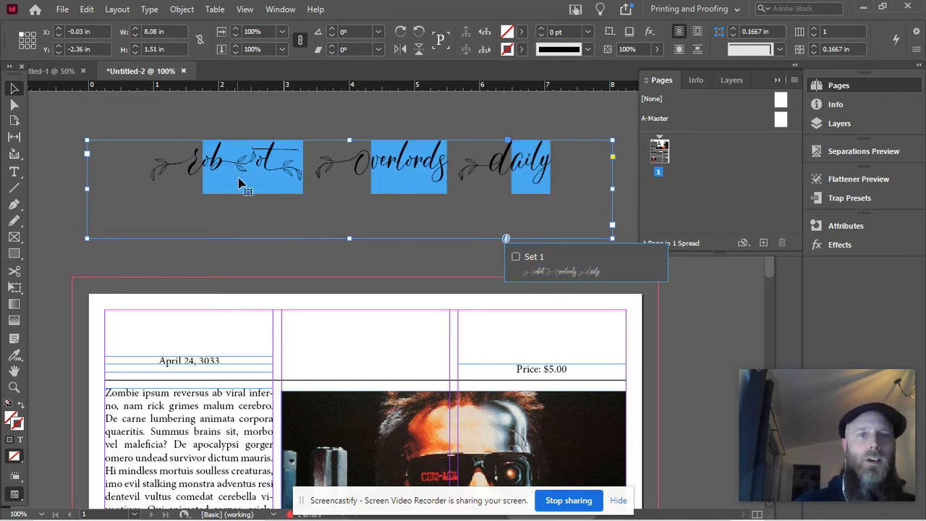
click(260, 187)
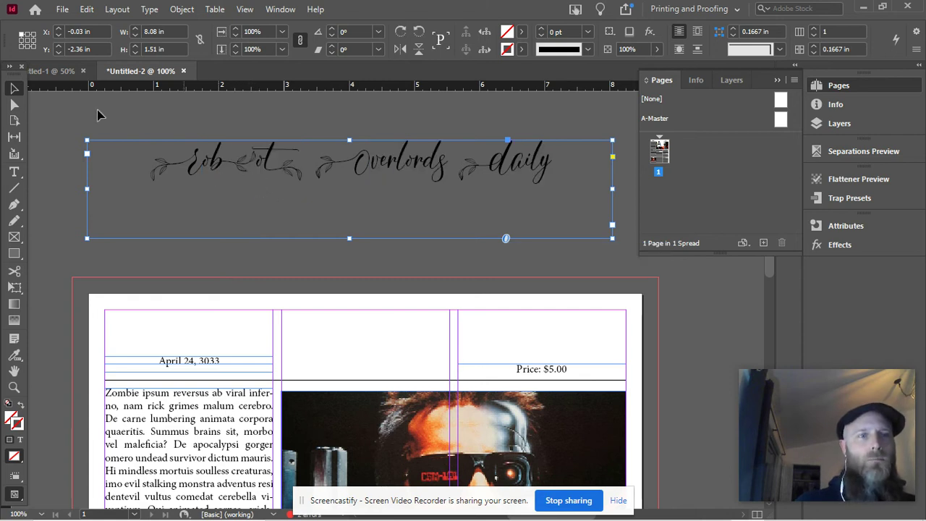
double_click(246, 170)
Swap the b of 'robot' for an alternate glyph.
click(249, 171)
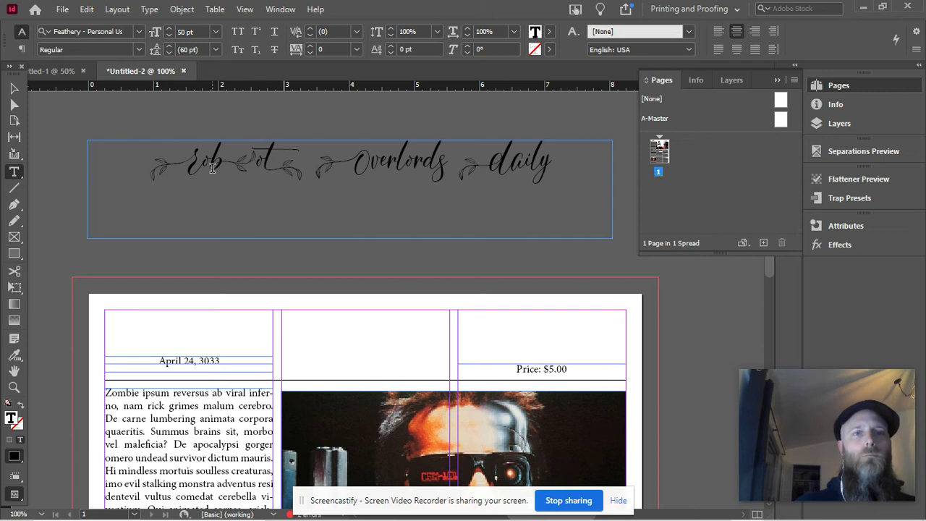
drag(212, 168, 231, 168)
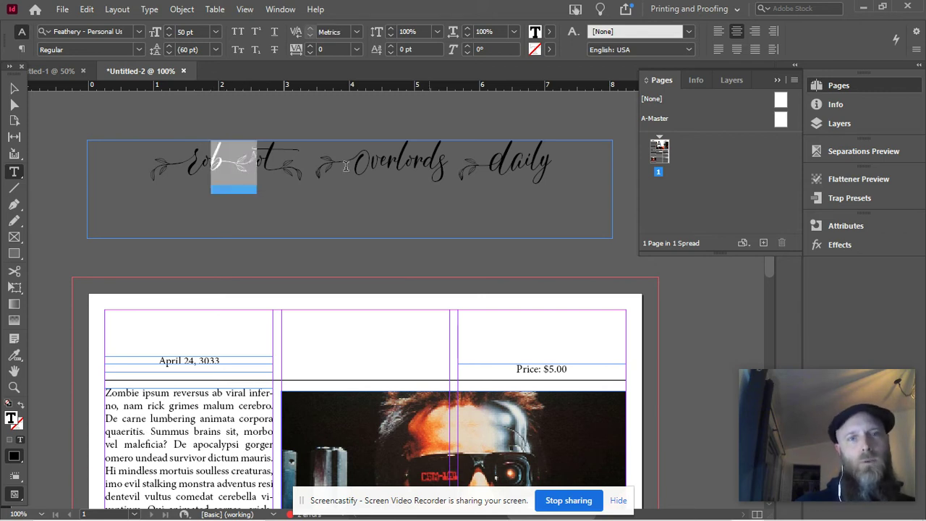
mouse_move(268, 208)
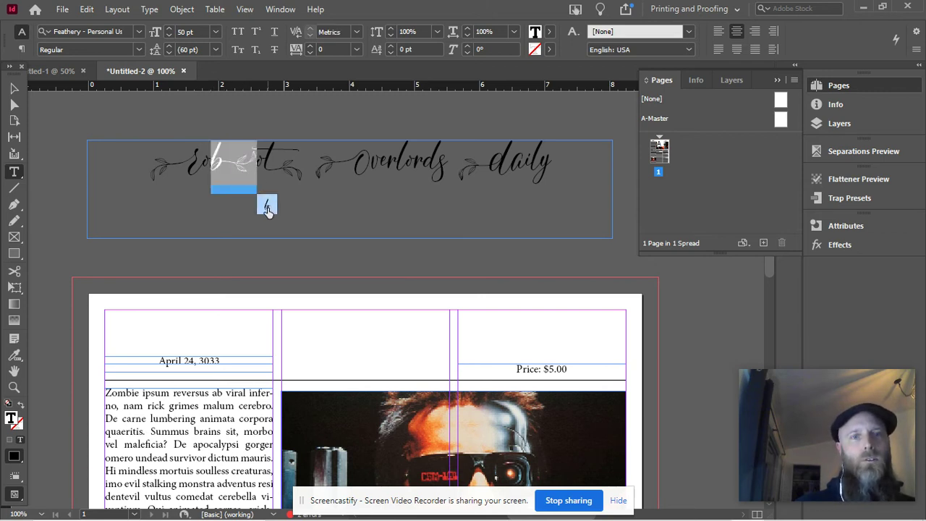
click(267, 206)
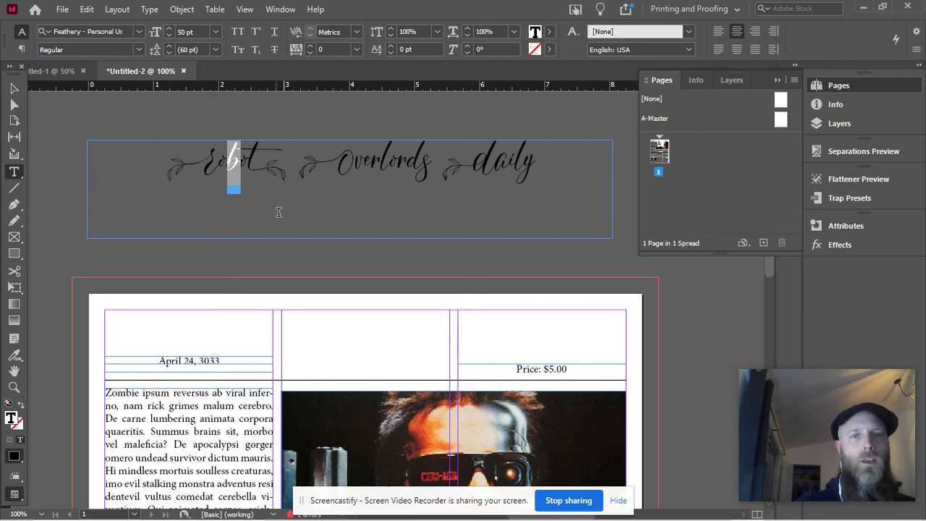
click(250, 206)
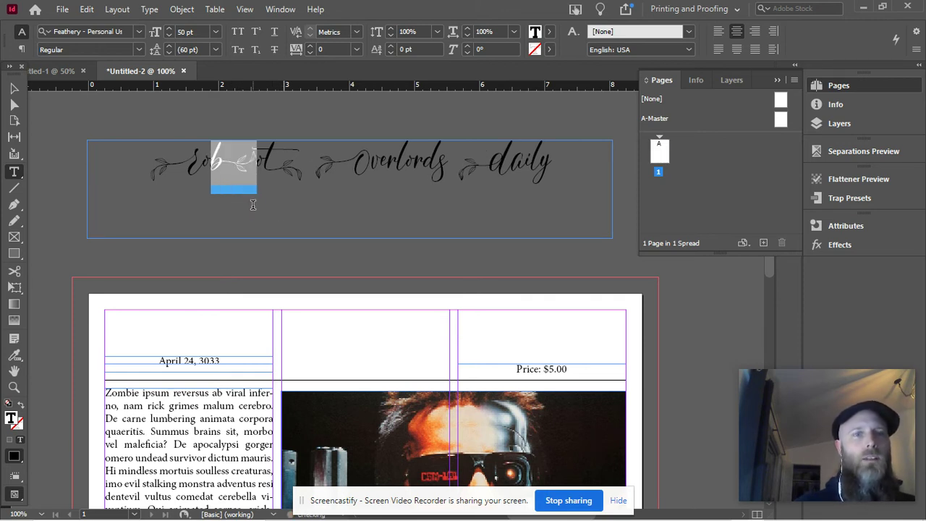
click(217, 126)
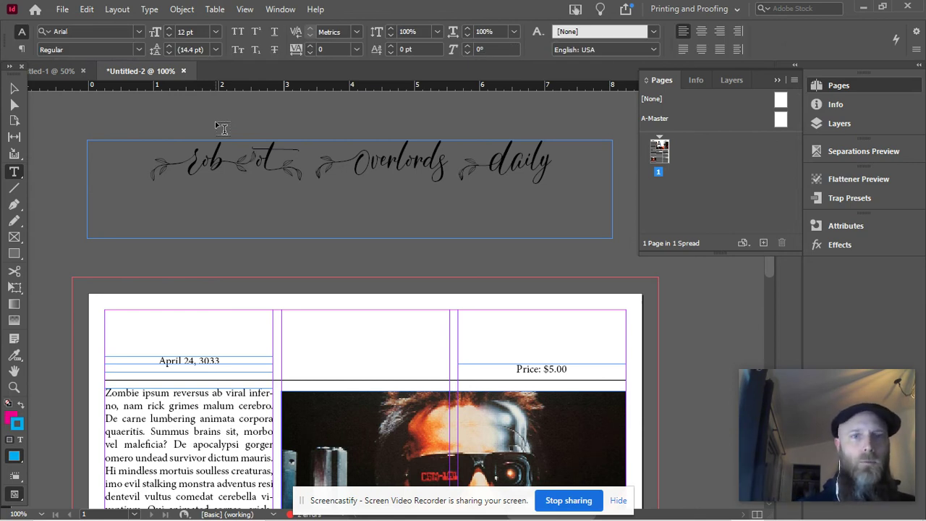
drag(214, 156, 240, 161)
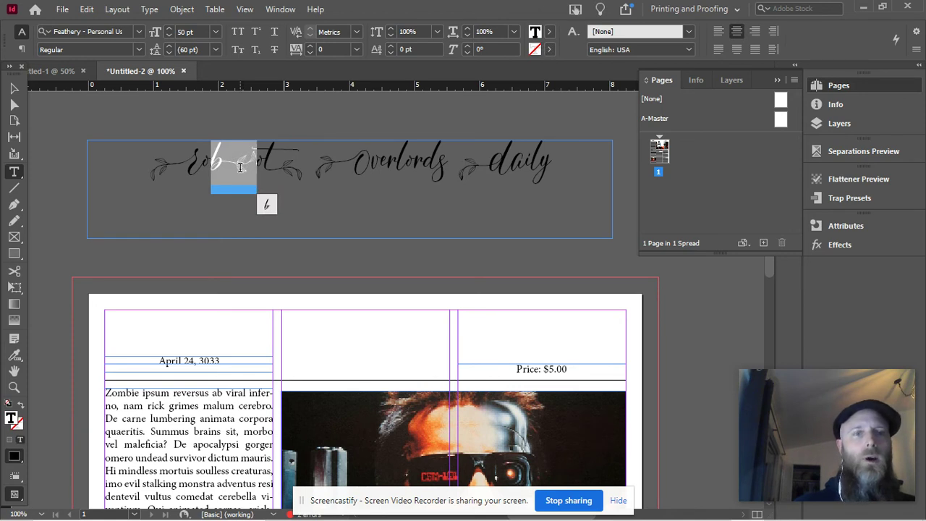
click(267, 207)
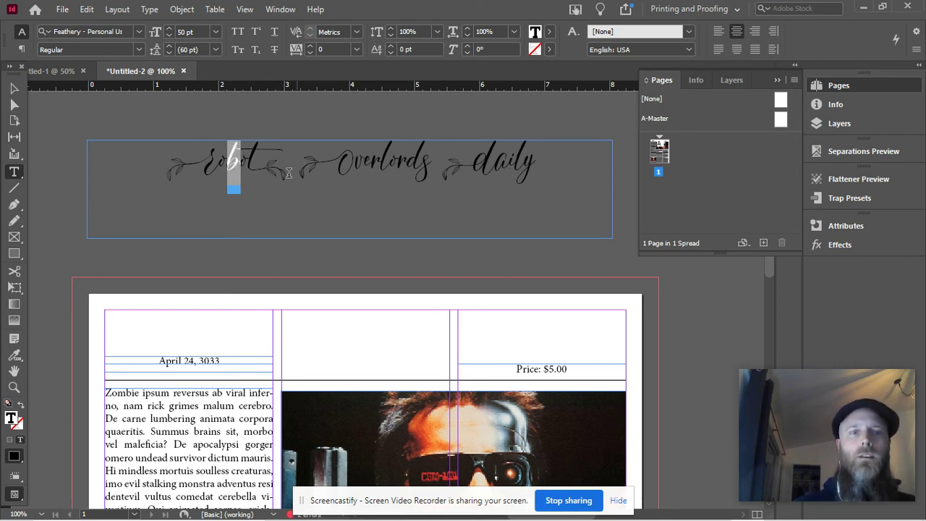
Replace the t of 'robot' and the final y of 'daily' with alternate glyphs.
drag(248, 171, 287, 171)
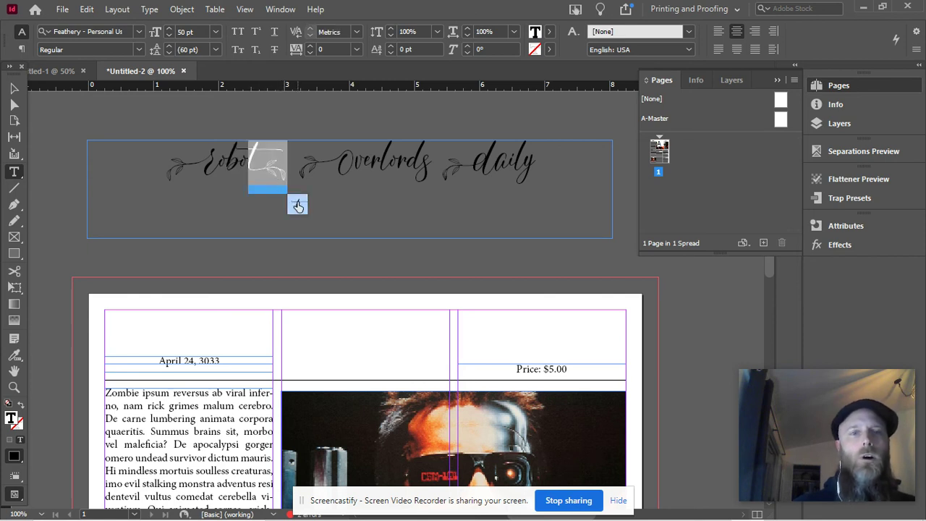
click(297, 205)
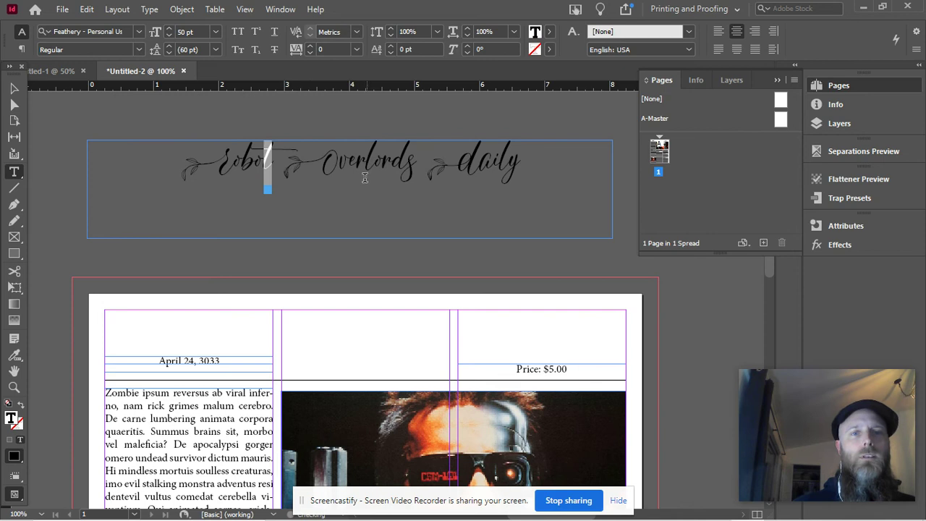
click(428, 174)
key(shift+Right)
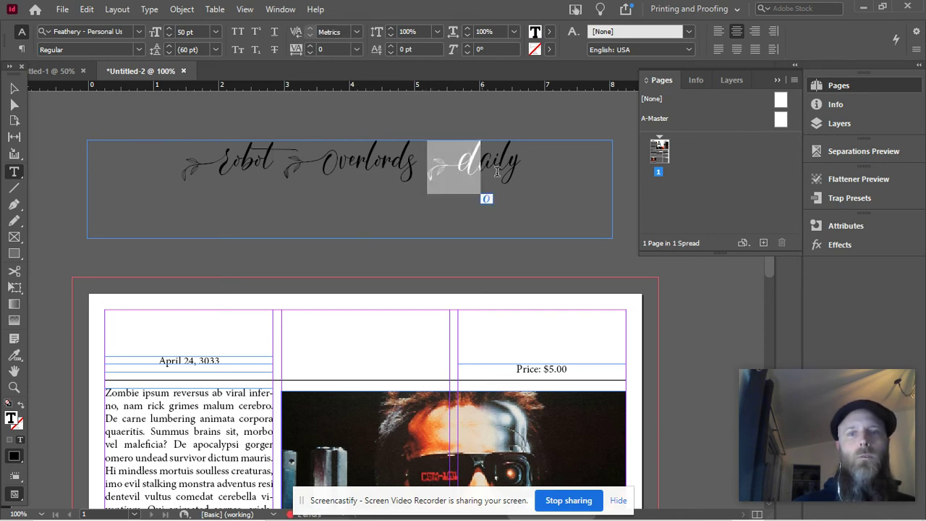
click(512, 165)
key(shift+Right)
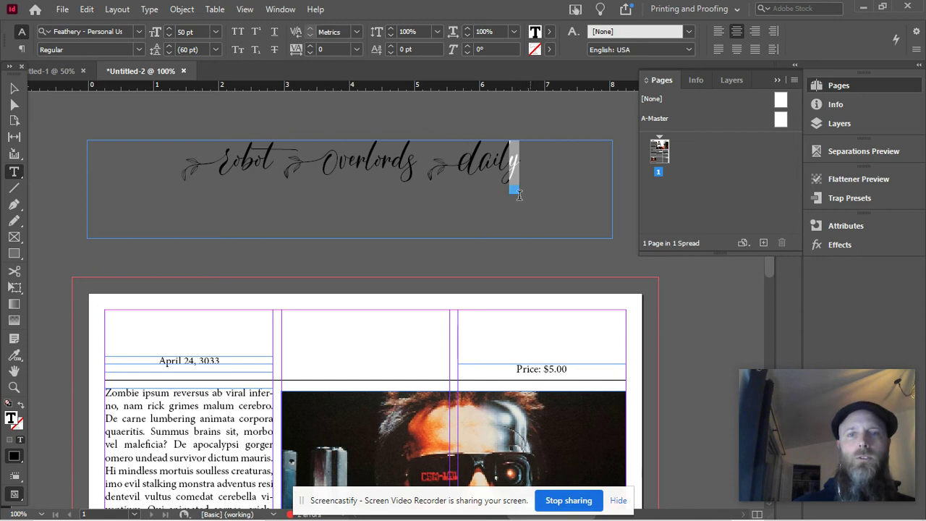
click(527, 205)
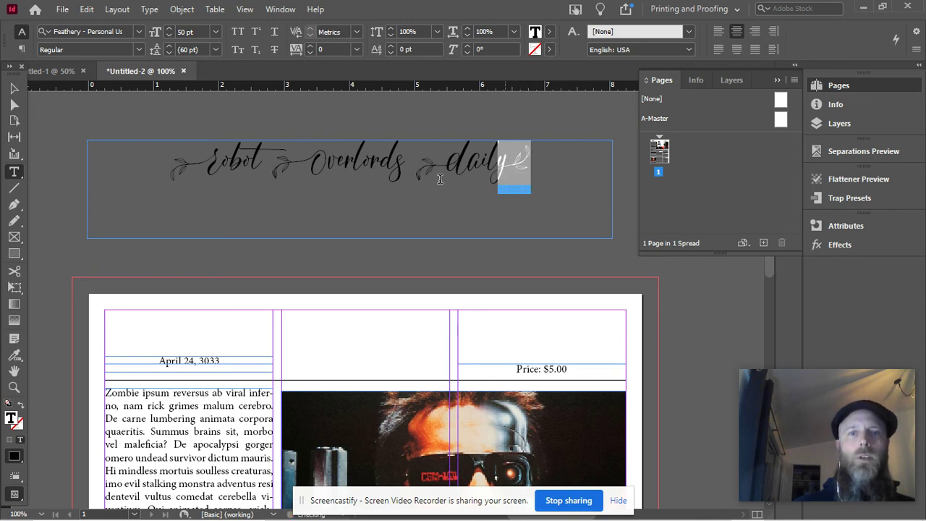
drag(328, 162, 292, 161)
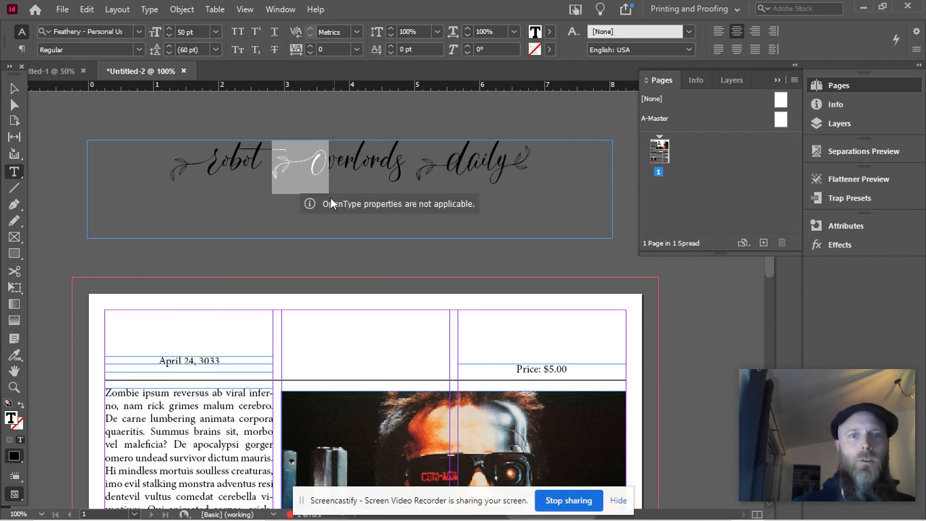
drag(295, 169, 330, 181)
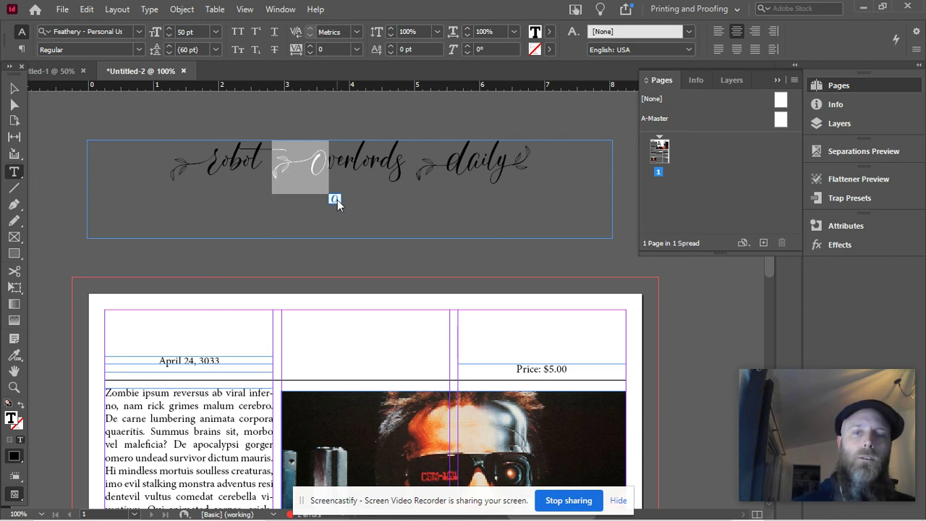
click(334, 199)
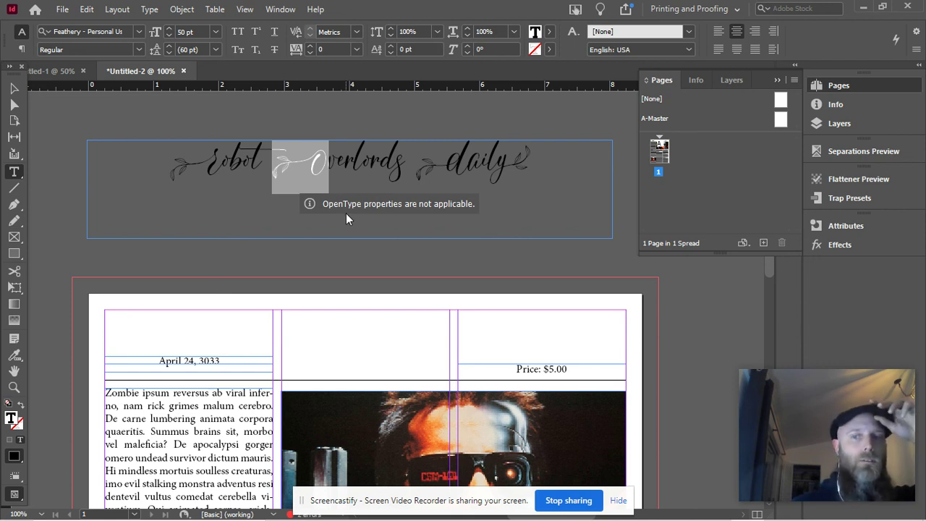
click(327, 164)
click(501, 165)
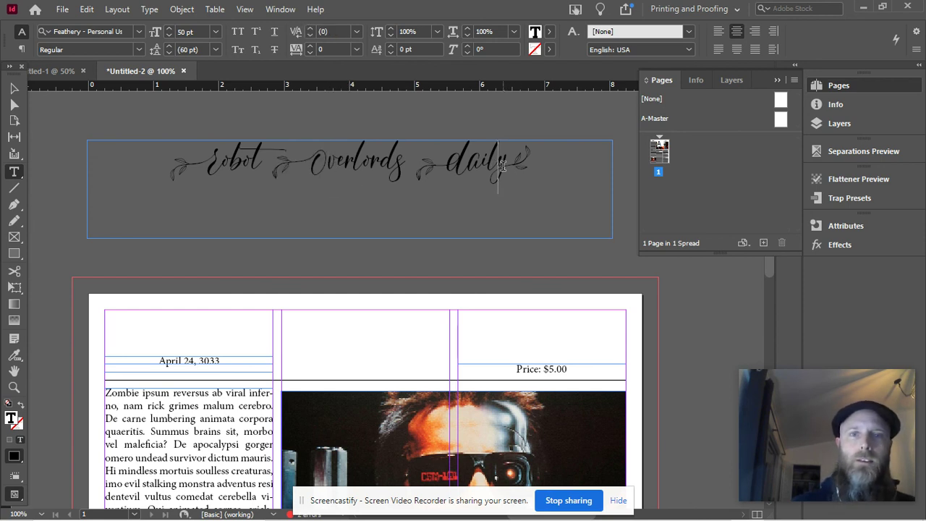
drag(500, 164, 216, 163)
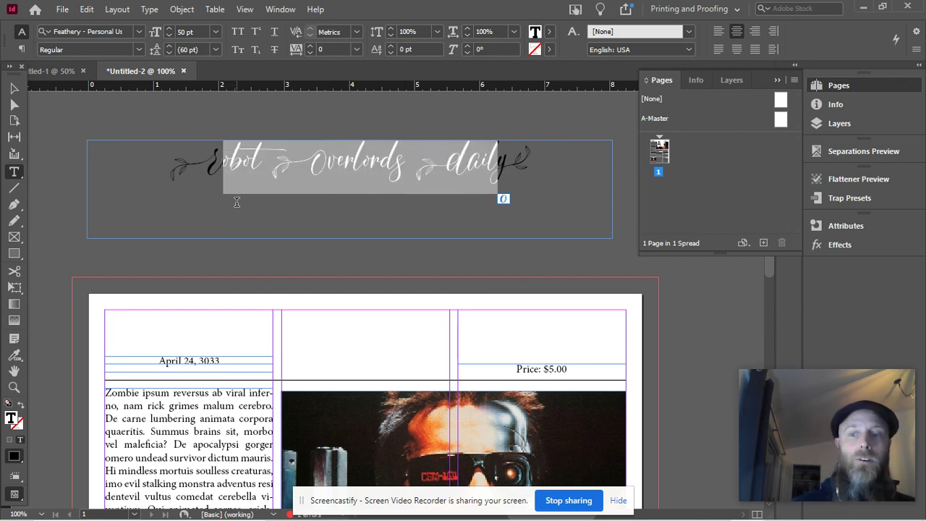